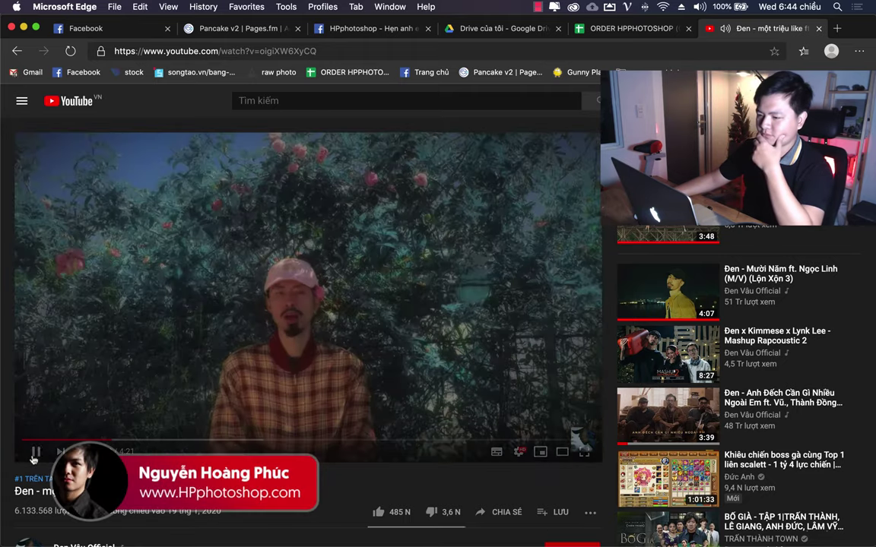
Pause the YouTube music video in Edge and bring the portrait up in Photoshop
left_click(33, 456)
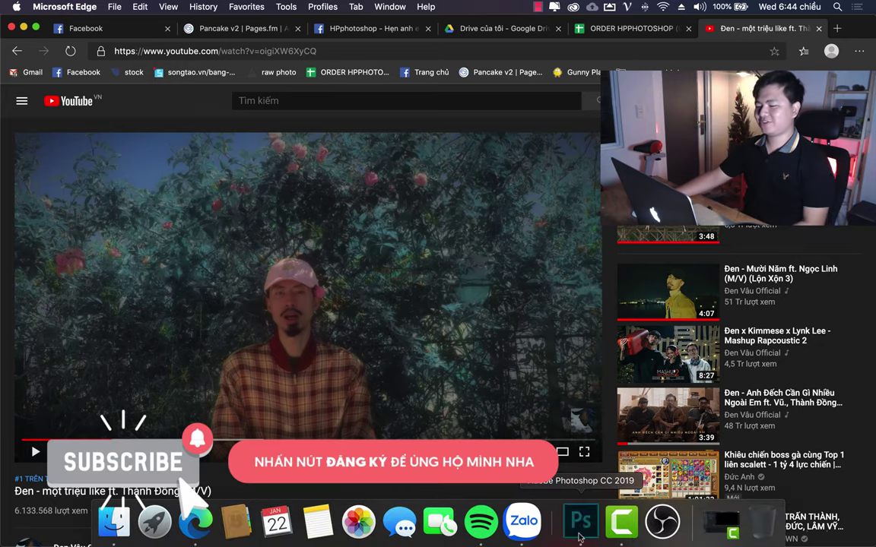
left_click(579, 524)
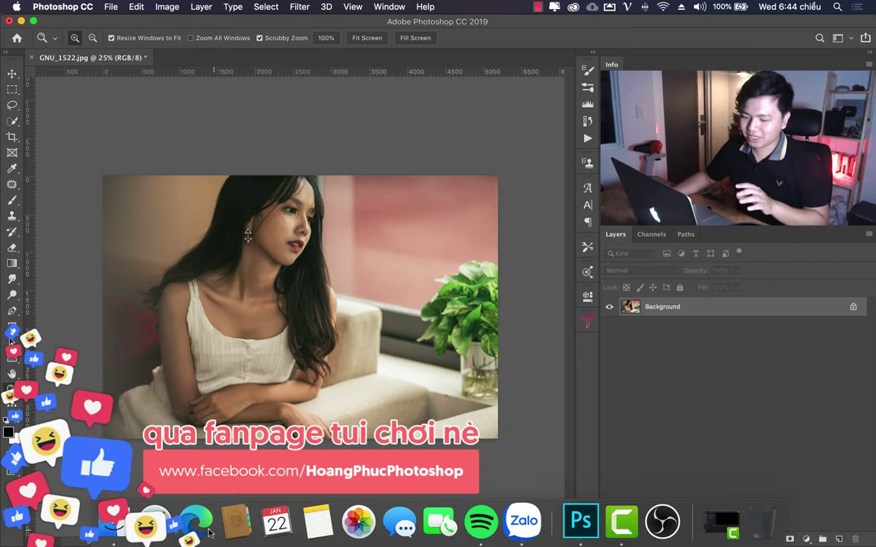
Return to the paused 'Đen - một triệu like' video in Edge
left_click(401, 522)
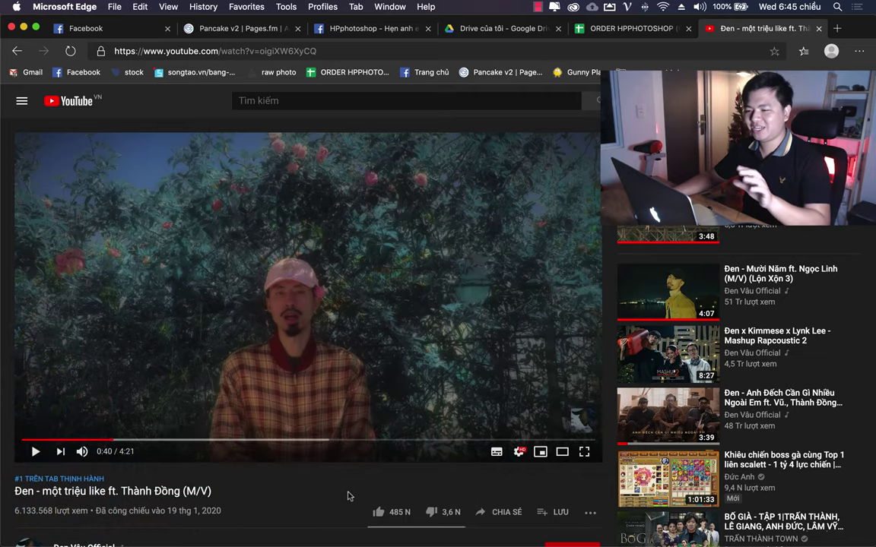
Bring Photoshop with the portrait GNU_1522.jpg back to the front
left_click(580, 522)
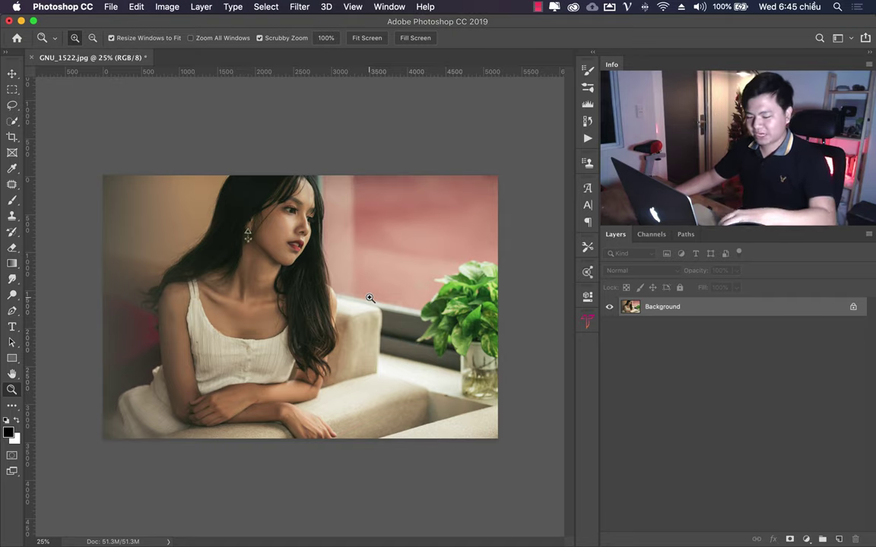
Duplicate the portrait onto Layer 1 and apply a 36-pixel Gaussian Blur to it
key("ctrl+j")
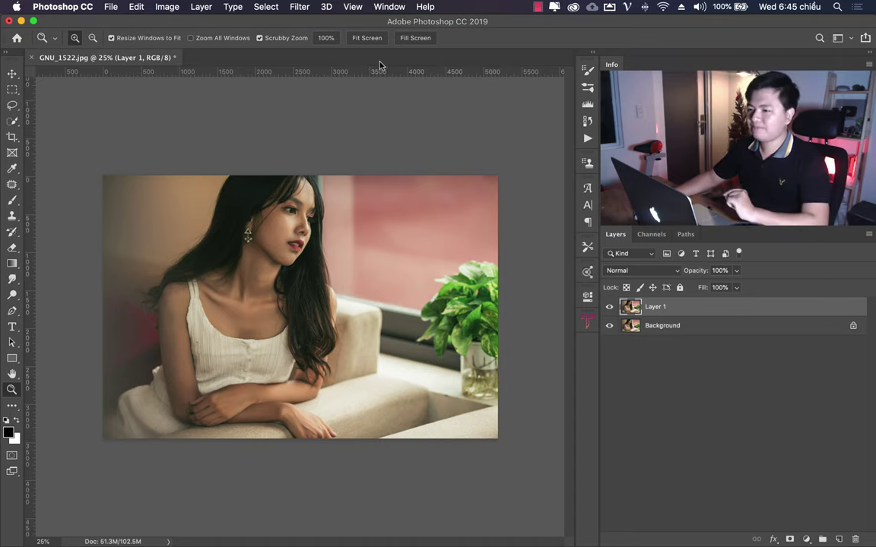
left_click(311, 11)
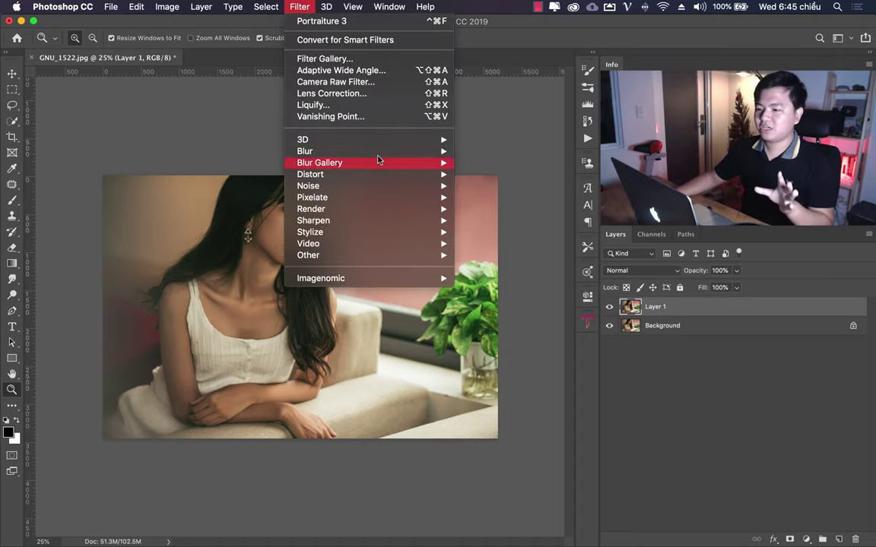
mouse_move(304, 151)
left_click(498, 197)
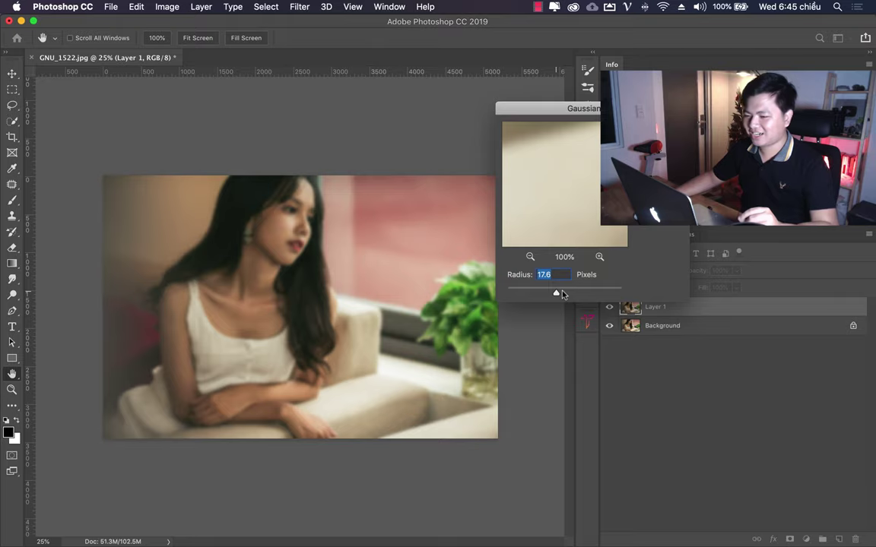
left_click_drag(557, 294, 562, 294)
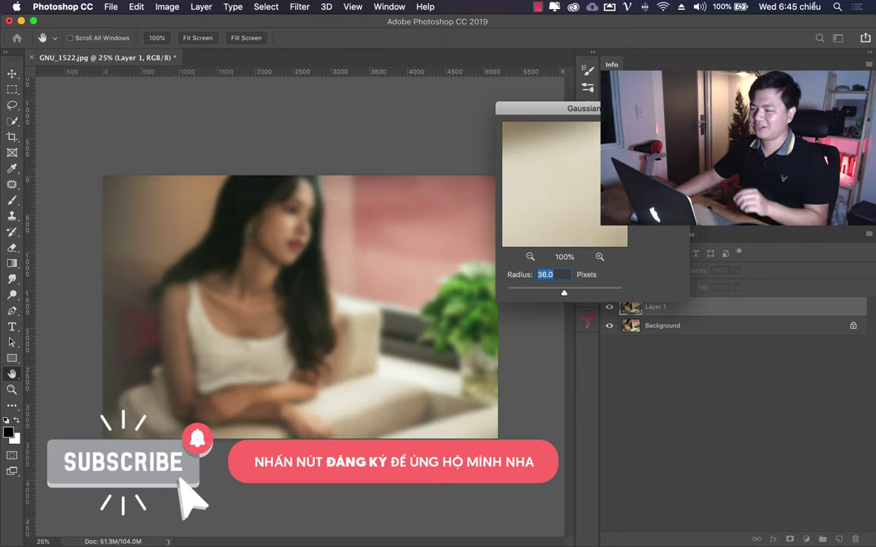
key("Return")
key("z")
key("XF86AudioMute")
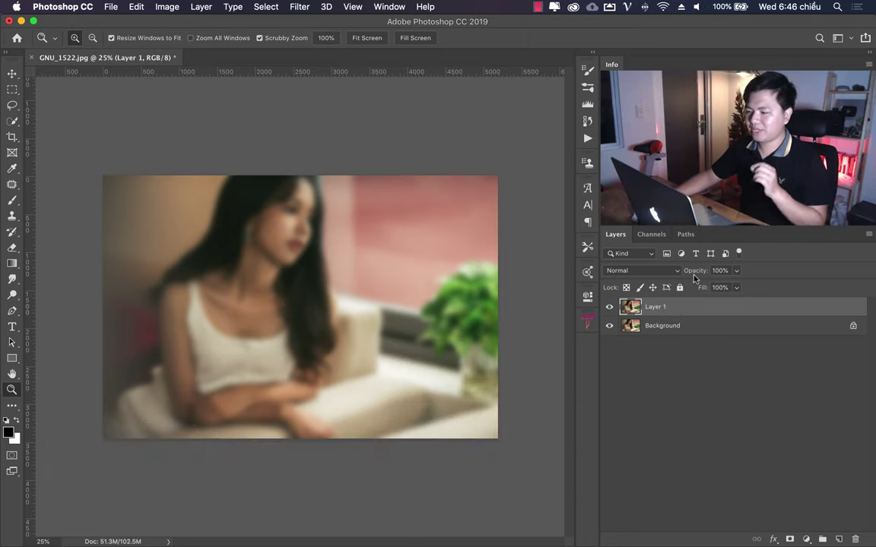
Set Layer 1's opacity to 57%, then fine-tune it down to 50%
type("57")
key("Return")
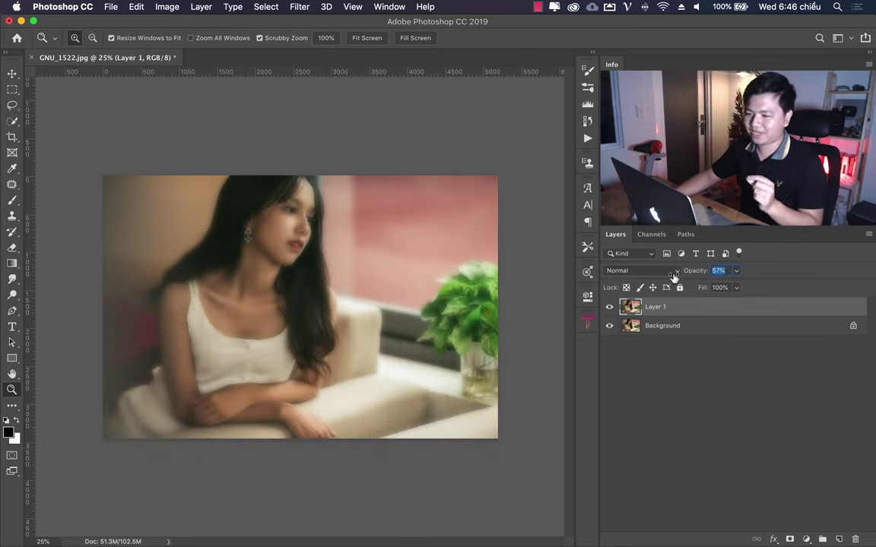
left_click_drag(673, 278, 669, 277)
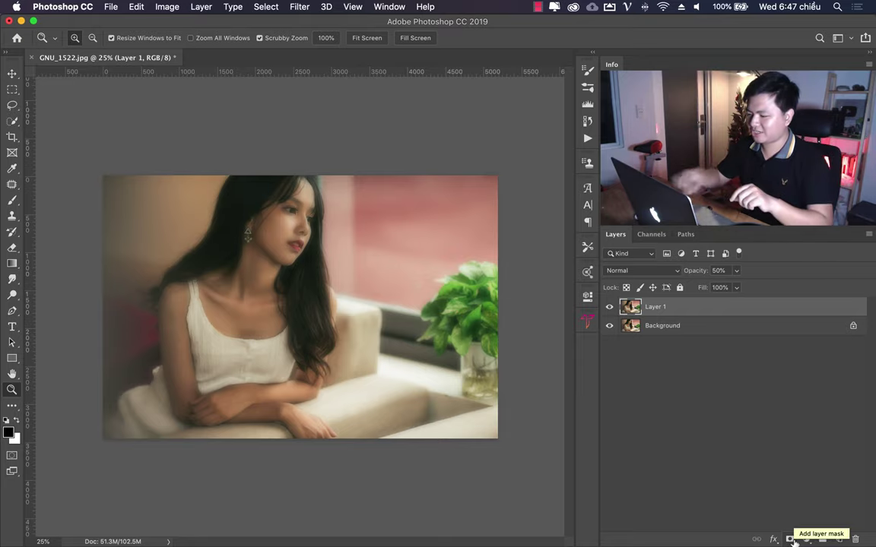
Add a Reveal All mask to Layer 1 and set a 2120 px, 0% hardness round brush
left_click(201, 7)
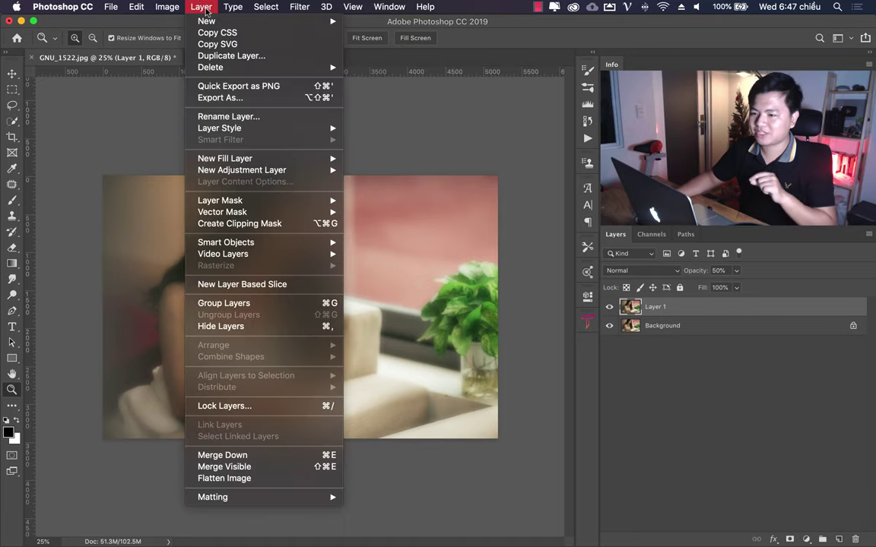
mouse_move(220, 200)
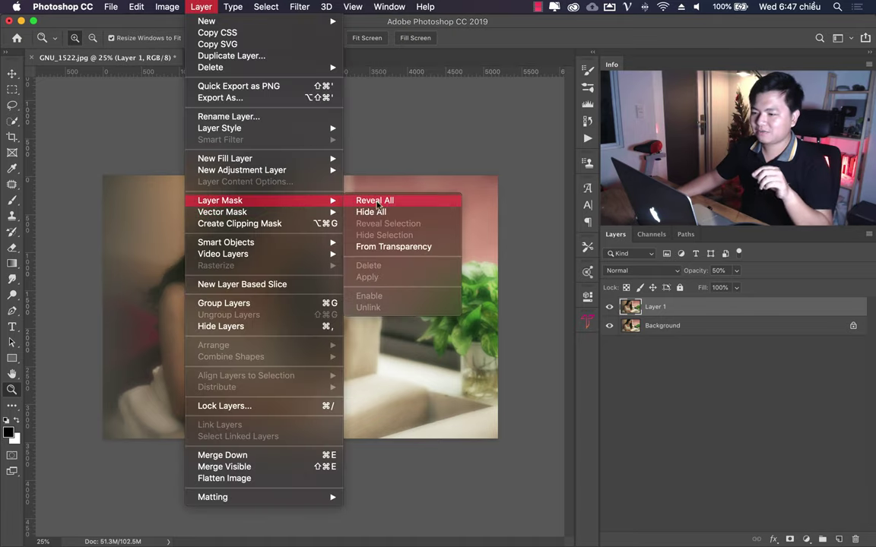
left_click(390, 202)
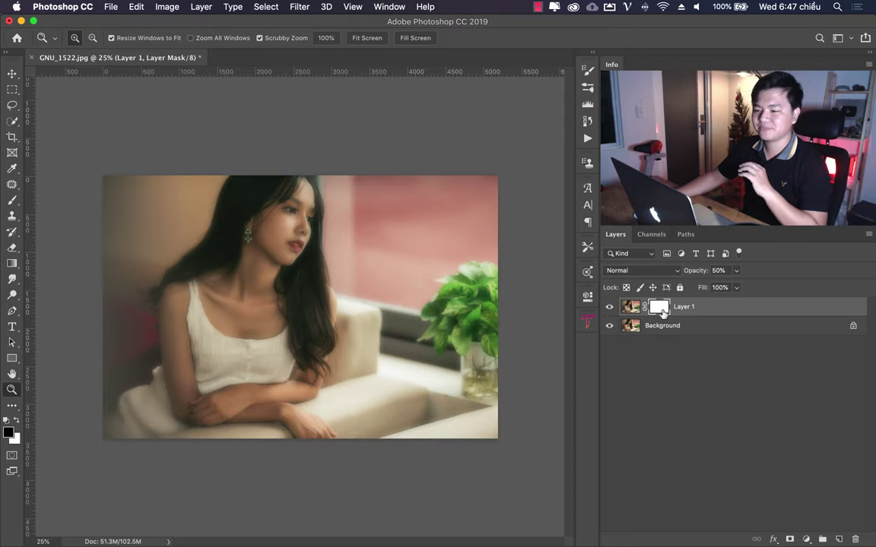
left_click(12, 200)
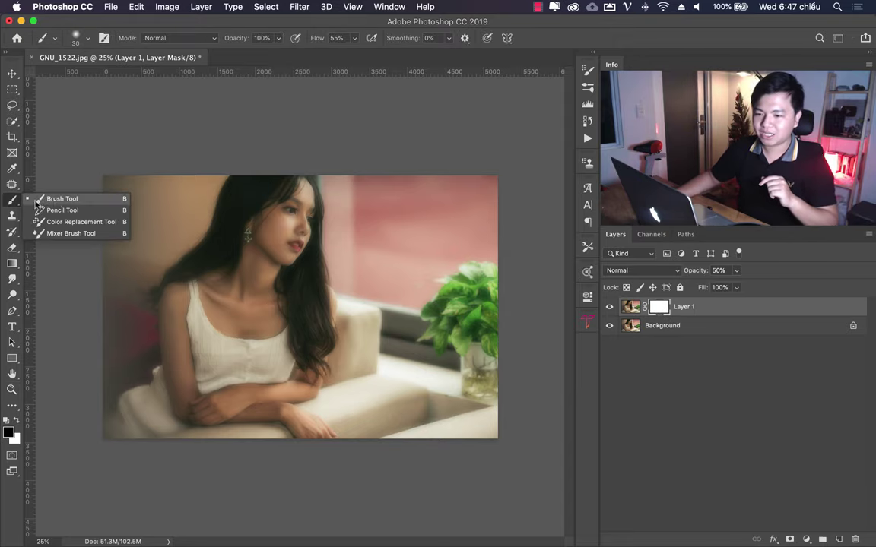
left_click(60, 199)
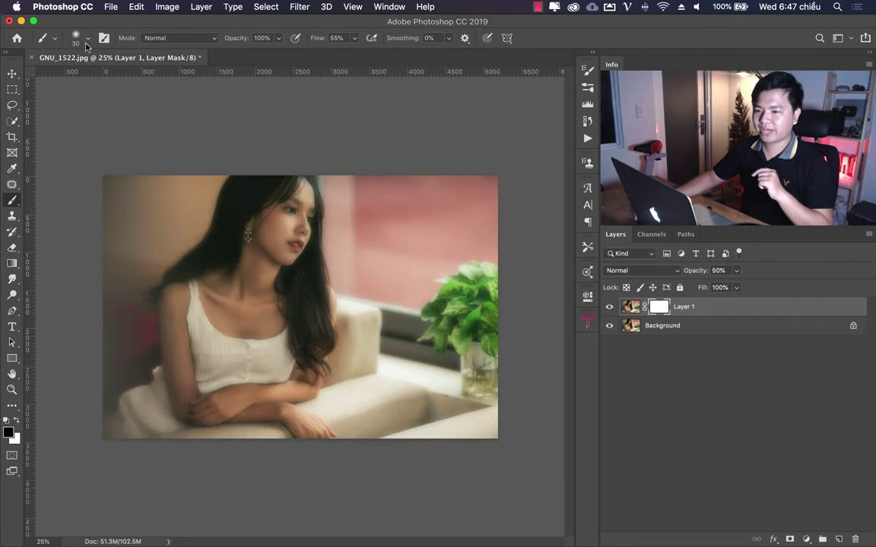
left_click(79, 38)
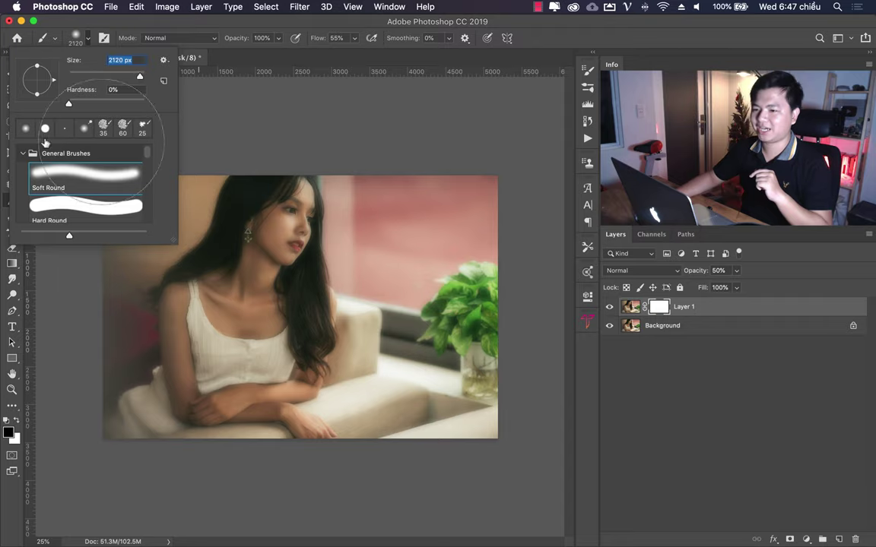
left_click(544, 32)
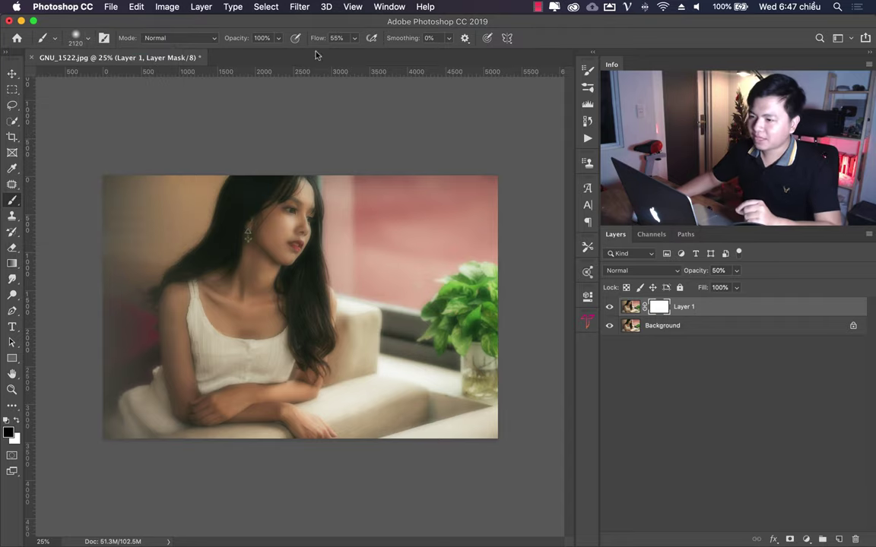
Set the brush to 35% flow and 72% opacity with a soft round tip
left_click_drag(318, 43, 304, 47)
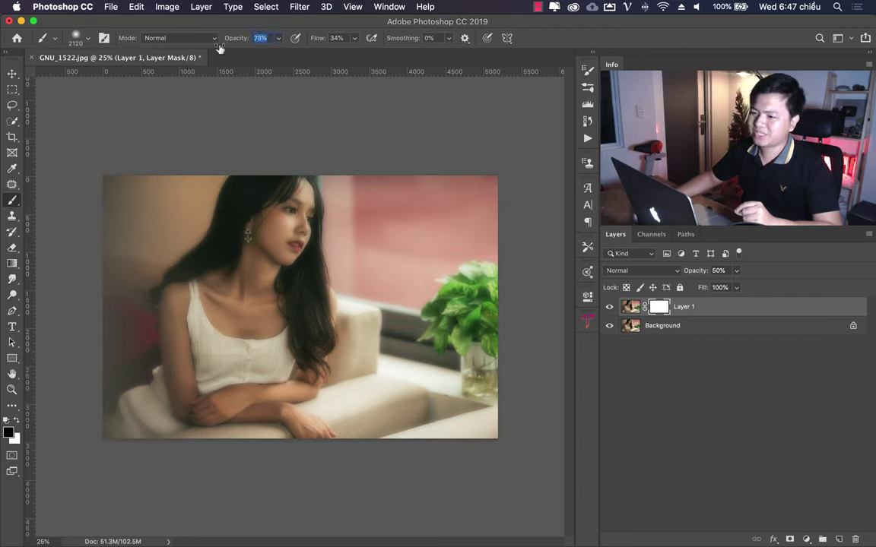
type("72")
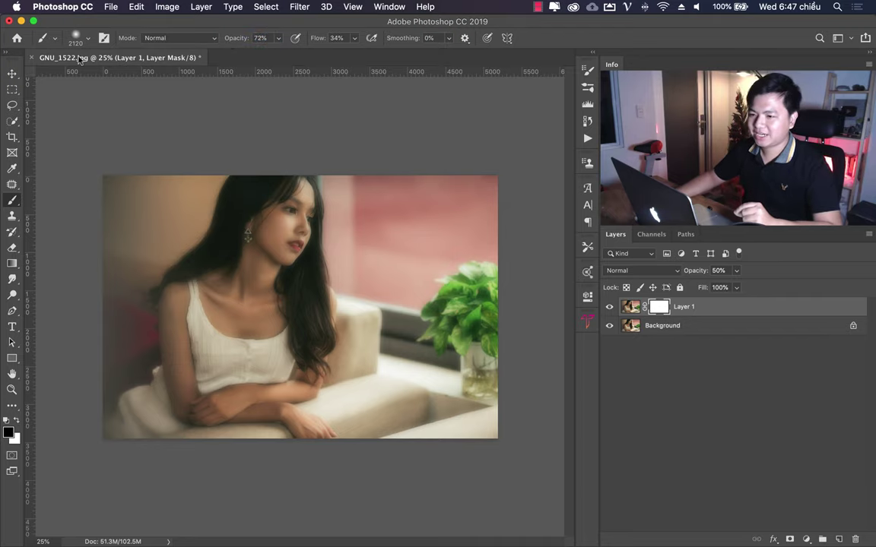
right_click(329, 200)
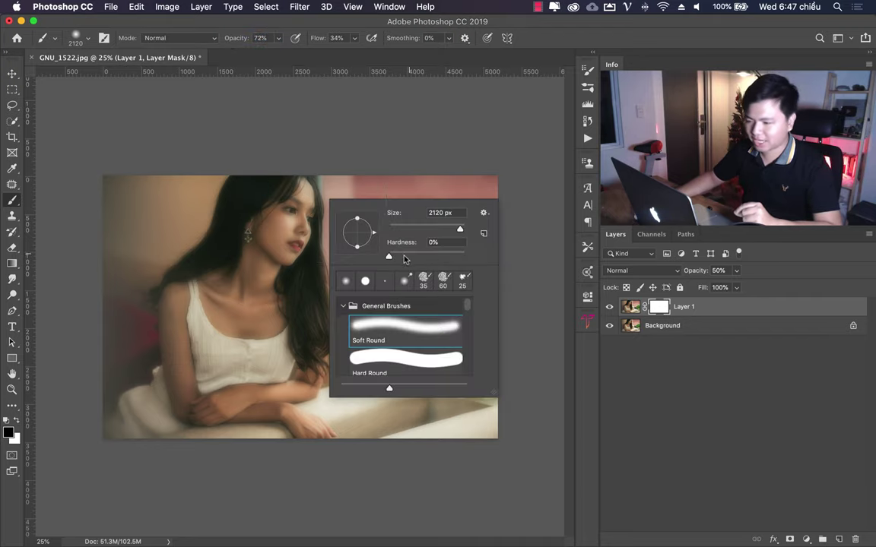
key("Return")
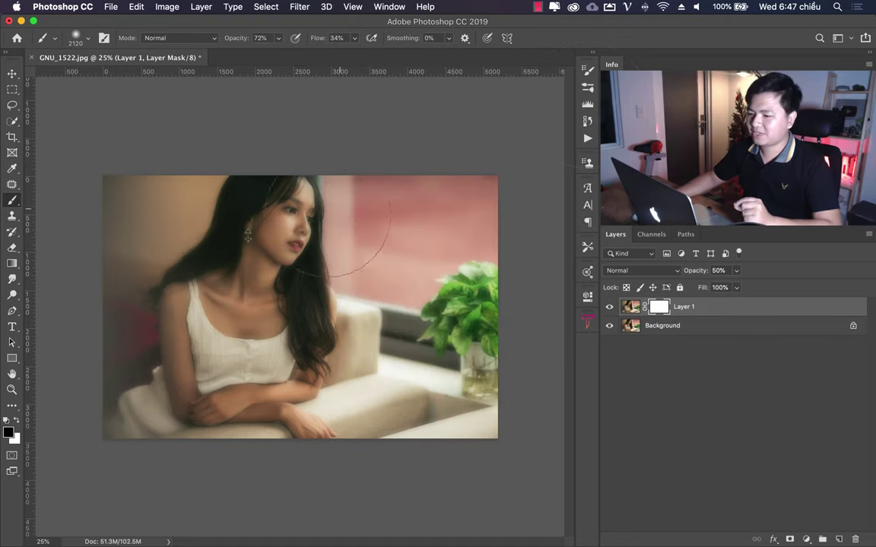
Paint black on the mask over face and hair, compare, then Merge Visible
left_click_drag(327, 213, 380, 490)
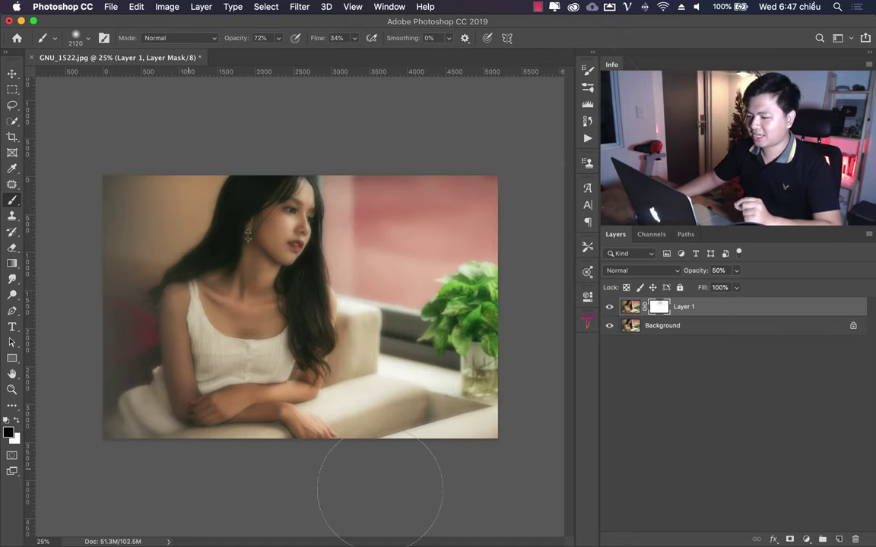
left_click_drag(254, 294, 4, 388)
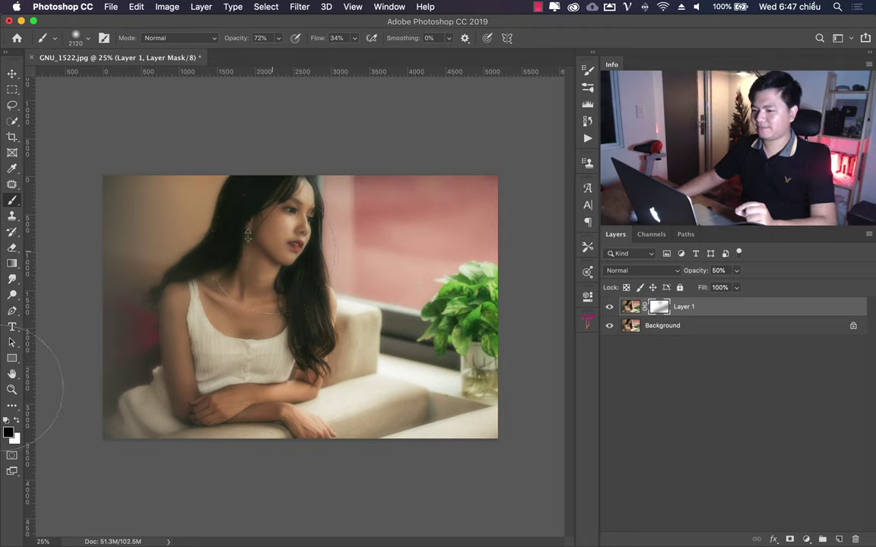
left_click(608, 307)
left_click(608, 307)
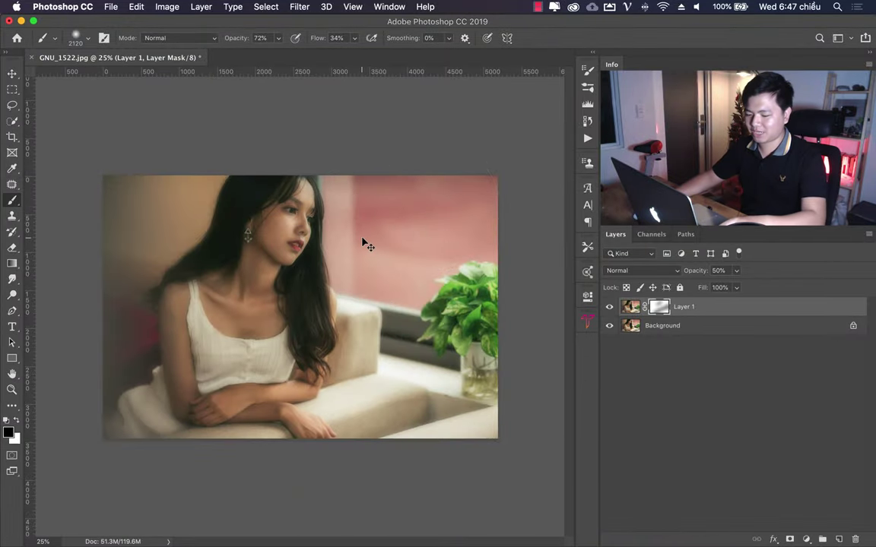
key("super+e")
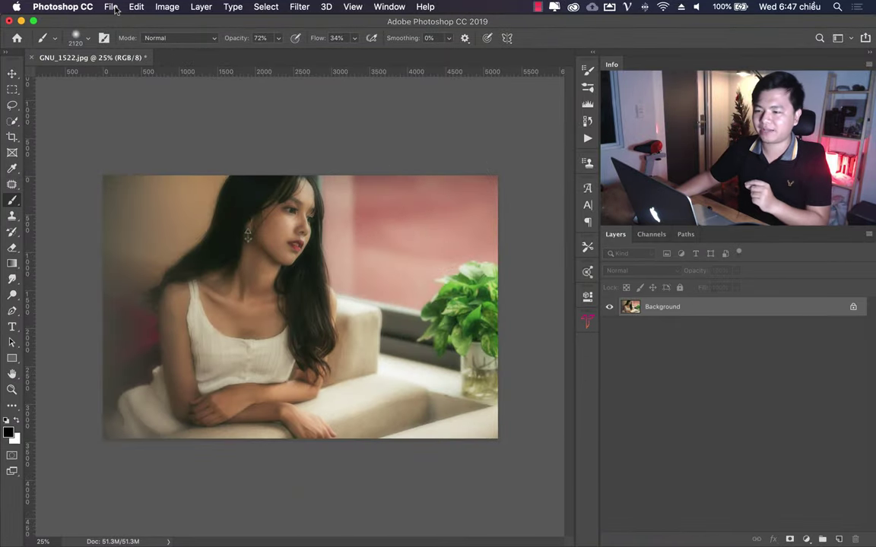
In the History panel, preview the Layer Via Copy and earlier states, then return to Merge Visible
left_click(111, 6)
key("Escape")
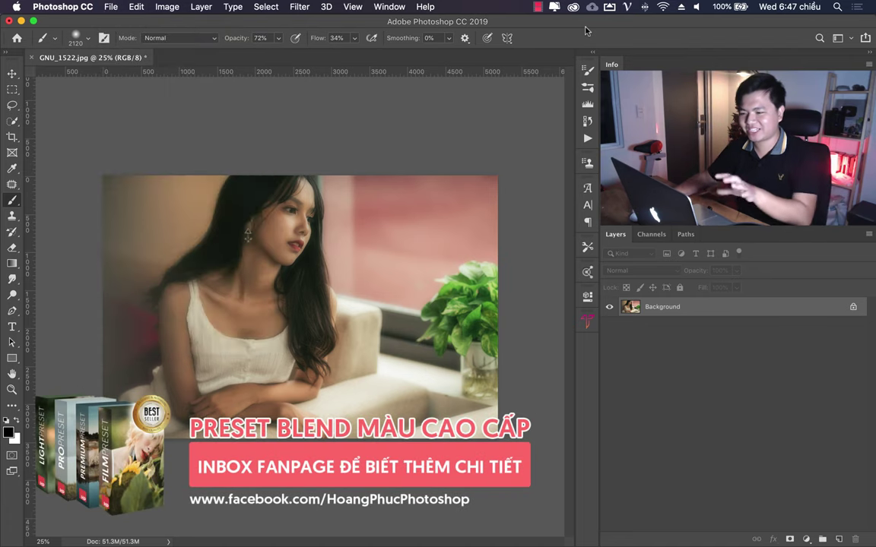
left_click(586, 120)
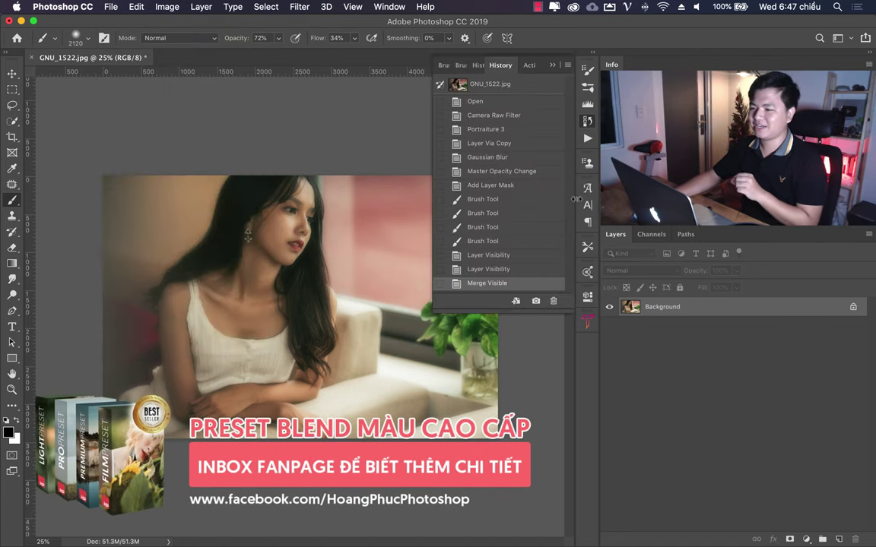
left_click(511, 147)
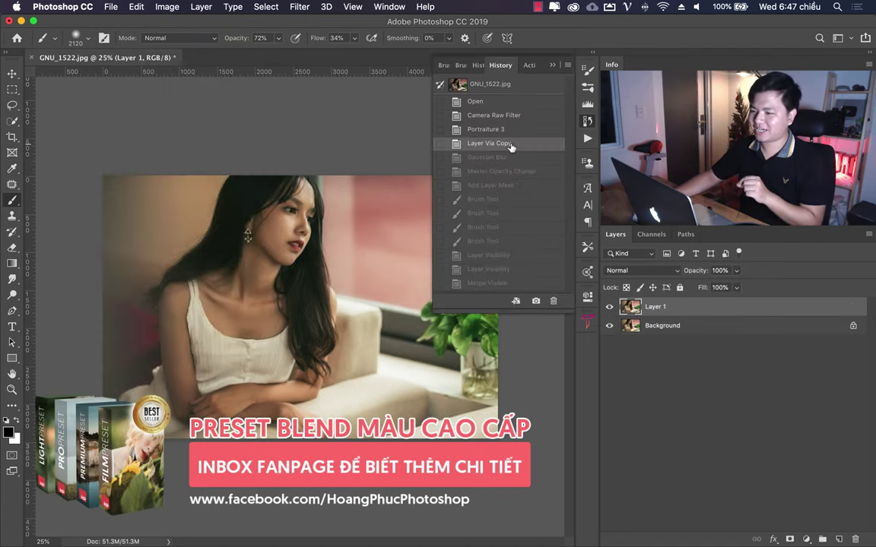
left_click(513, 134)
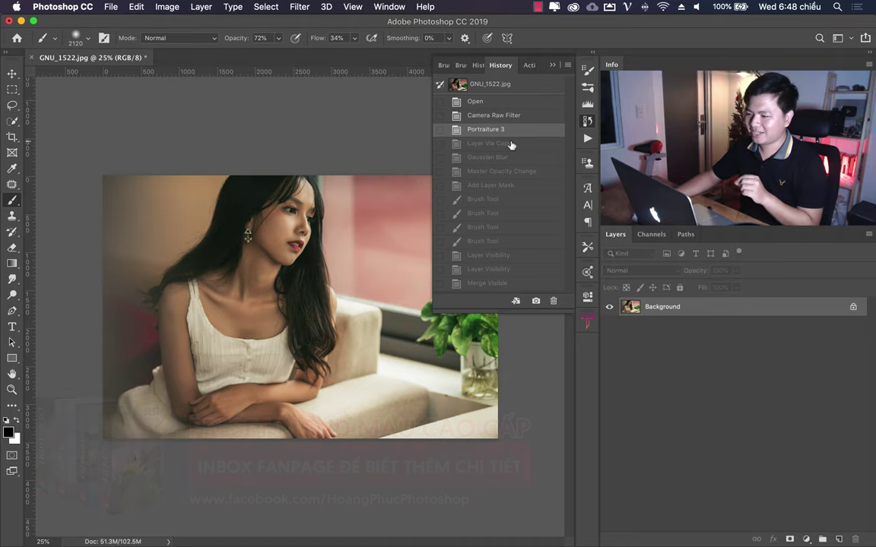
left_click(511, 143)
left_click(500, 286)
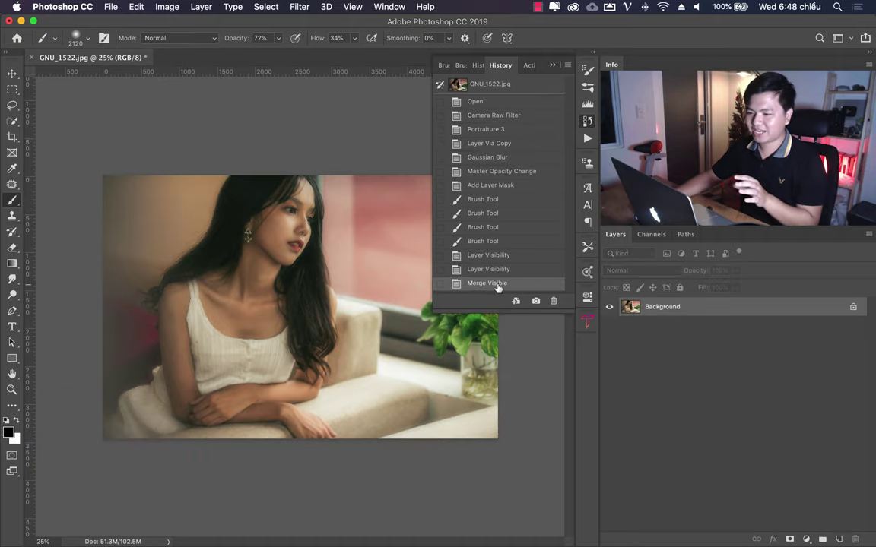
Compare states around the Gaussian Blur, return to Merge Visible, and switch to Edge
left_click(500, 158)
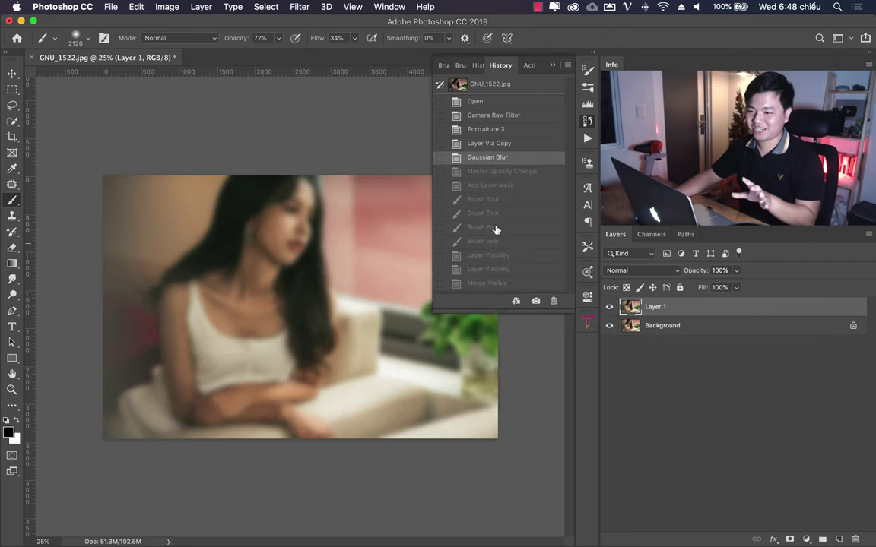
left_click(495, 144)
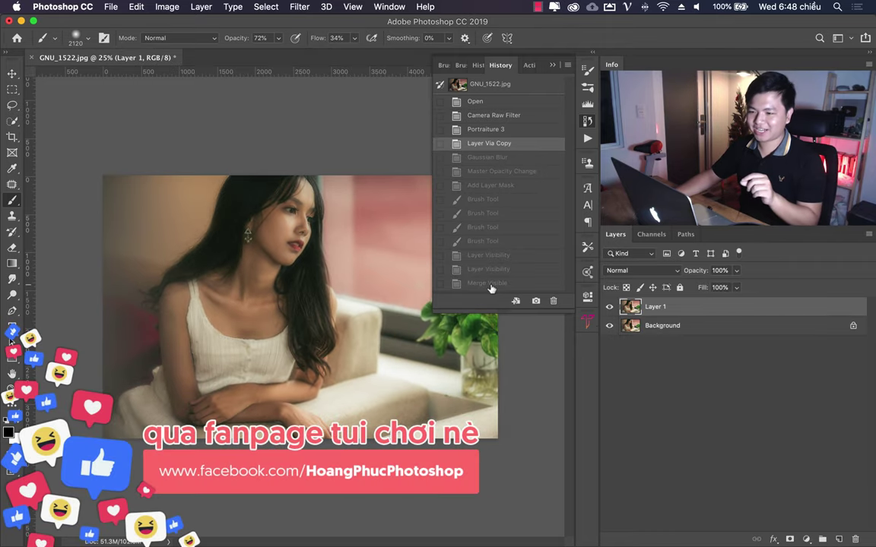
left_click(491, 285)
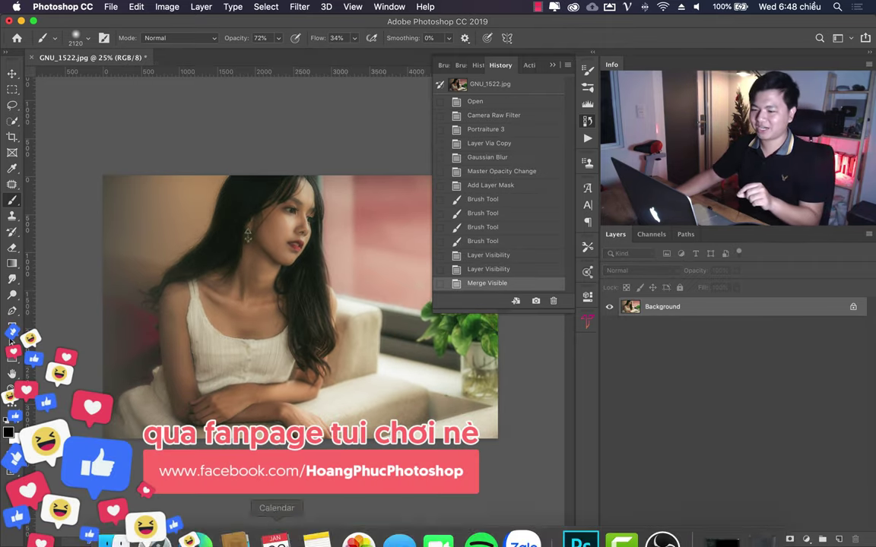
left_click(177, 523)
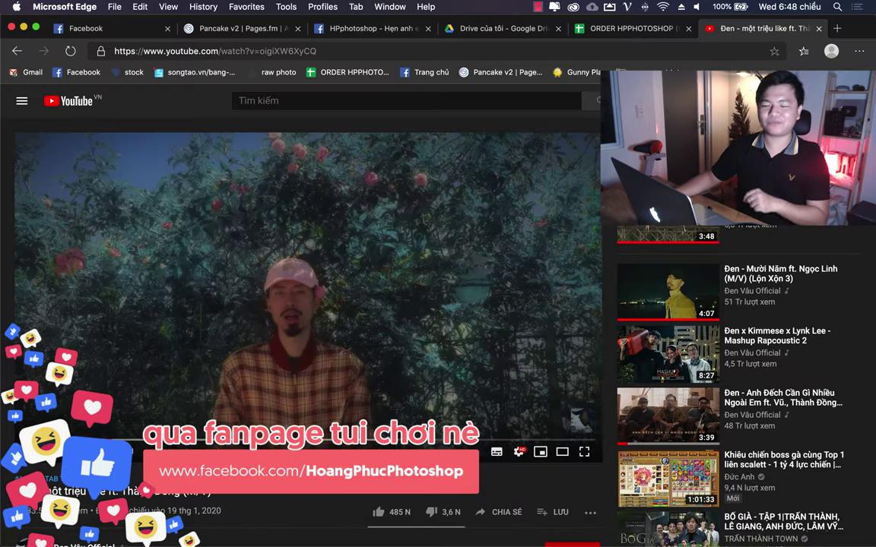